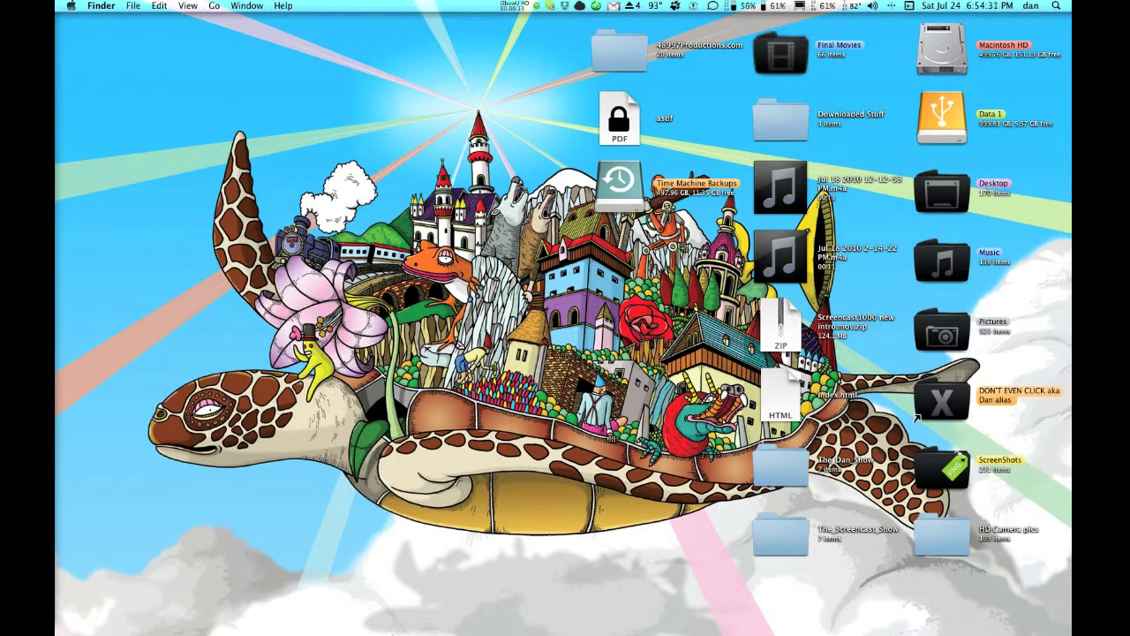
Launch Pages and open the Lesson Flyer template from Flyers as a new document.
mouse_move(433, 623)
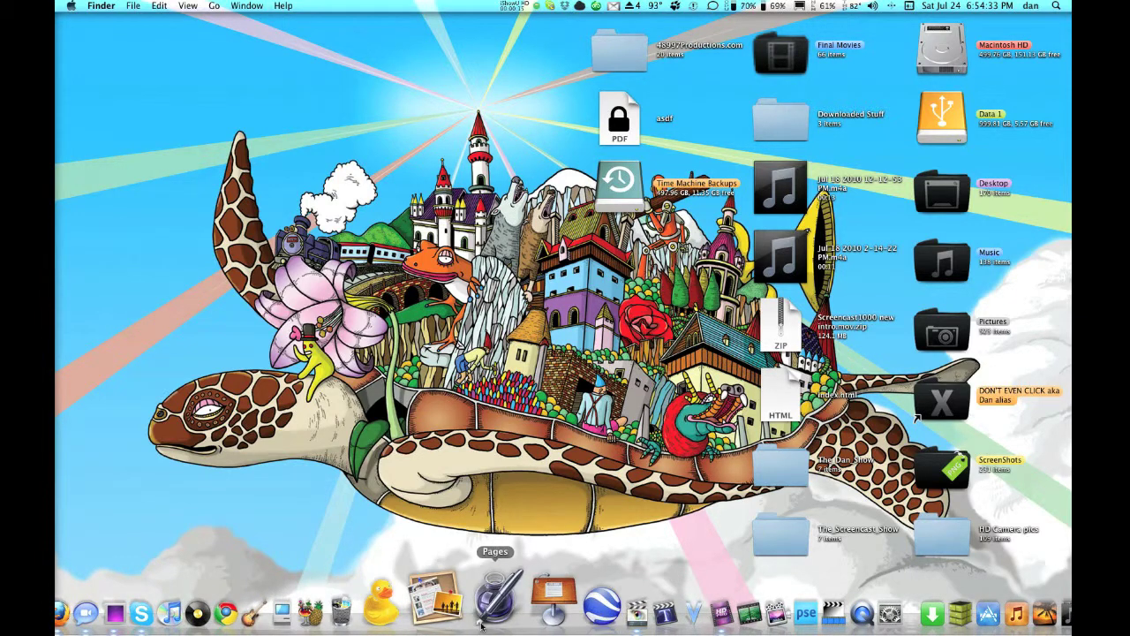
left_click(482, 623)
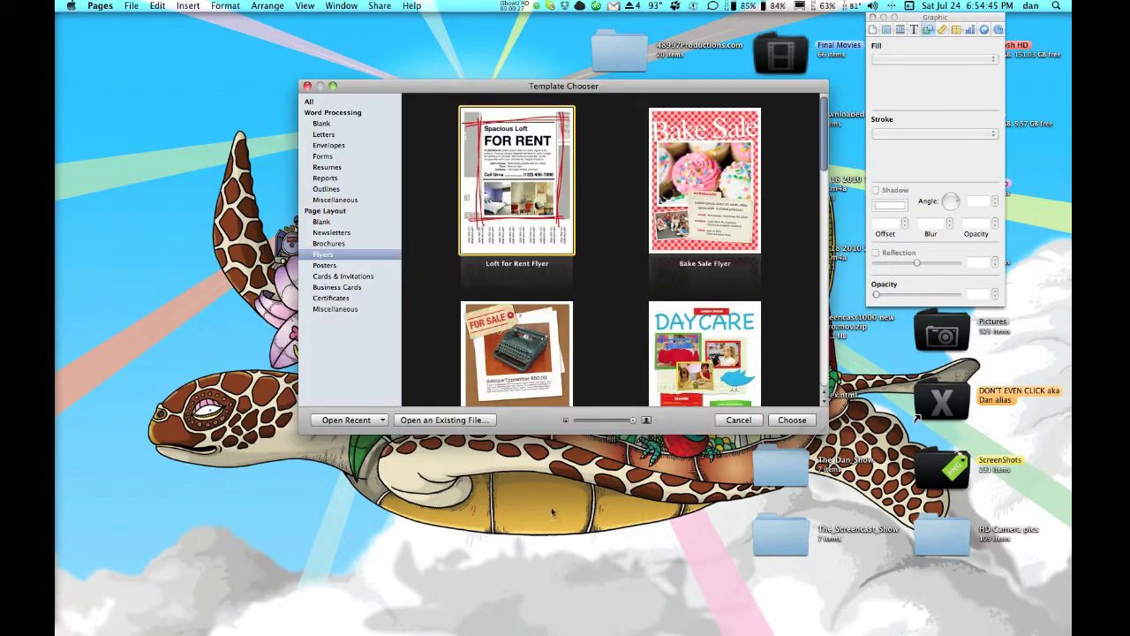
scroll(643, 367, "down", 5)
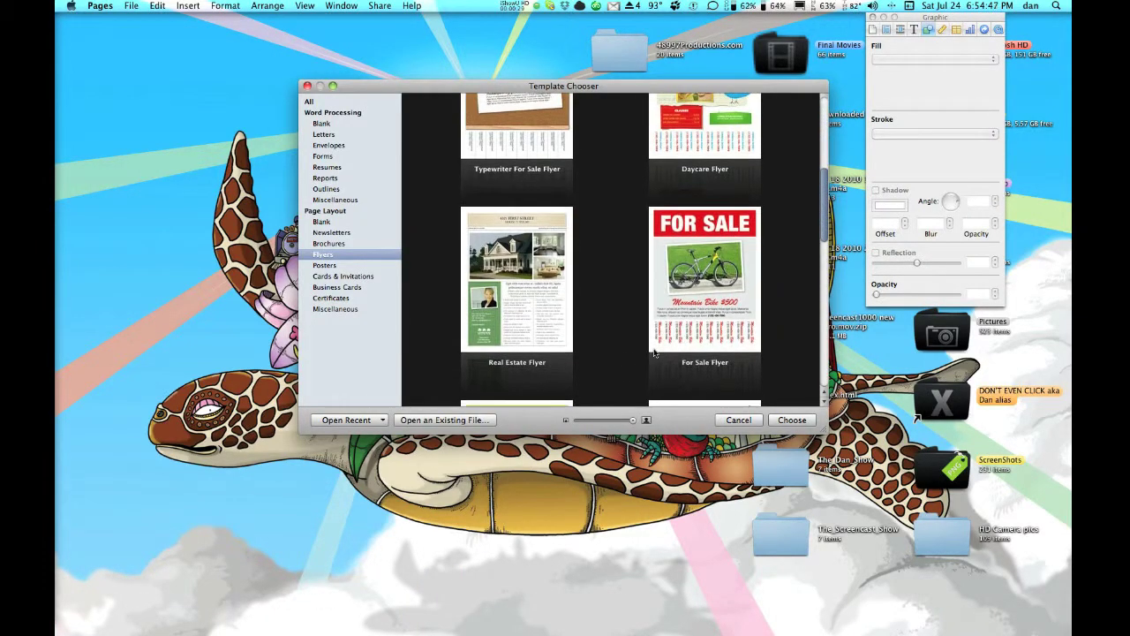
scroll(655, 353, "down", 1)
scroll(654, 354, "down", 5)
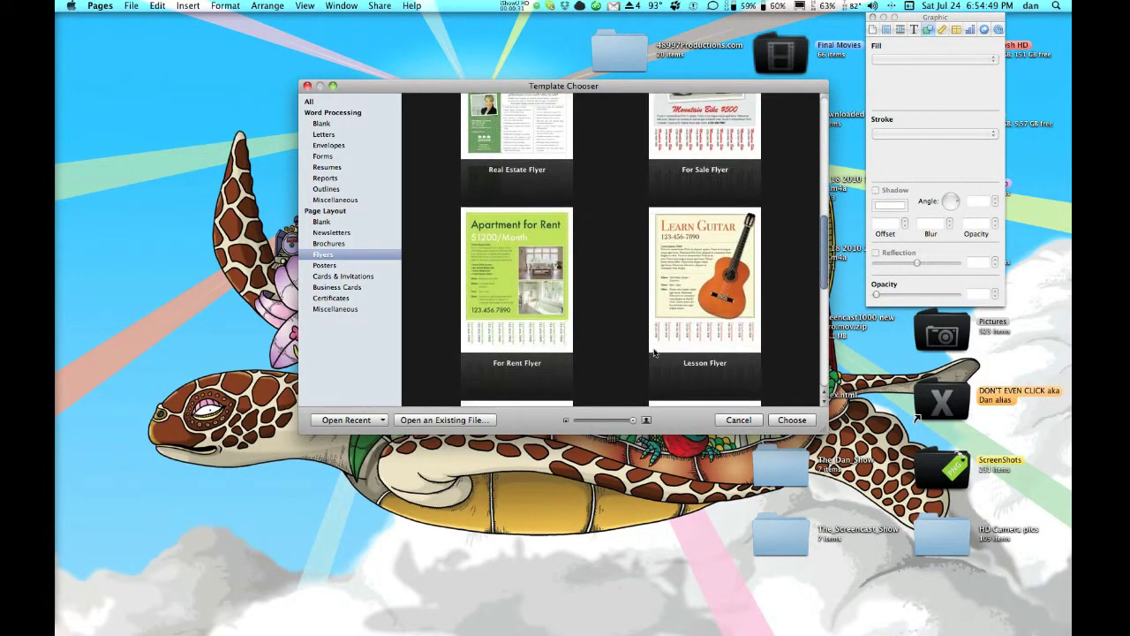
scroll(654, 354, "down", 10)
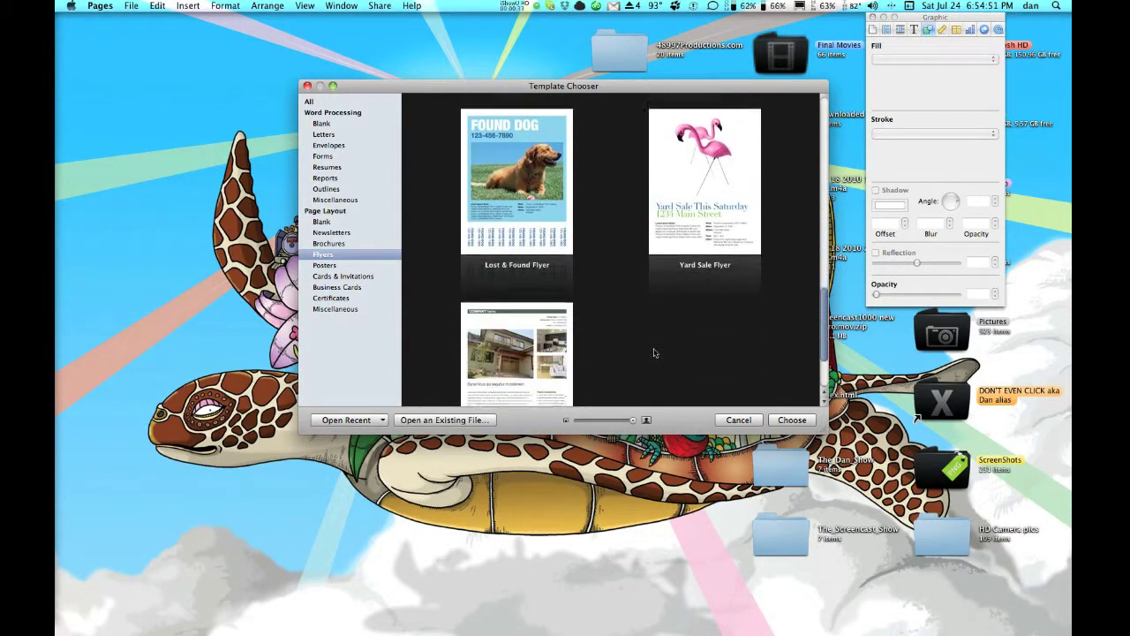
scroll(654, 354, "up", 10)
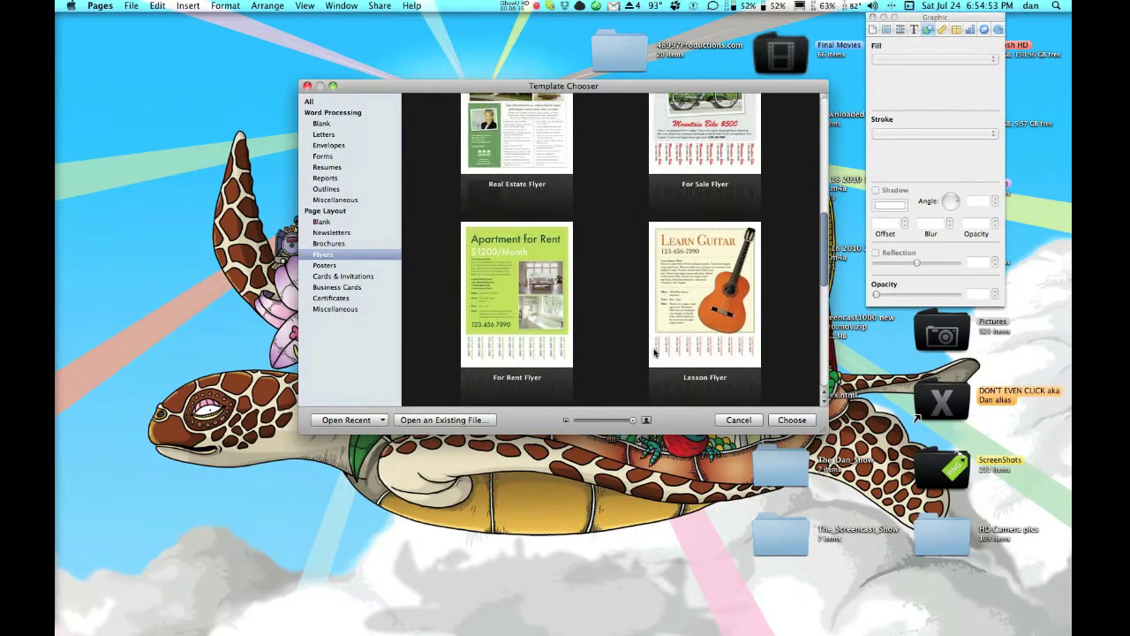
left_click(715, 342)
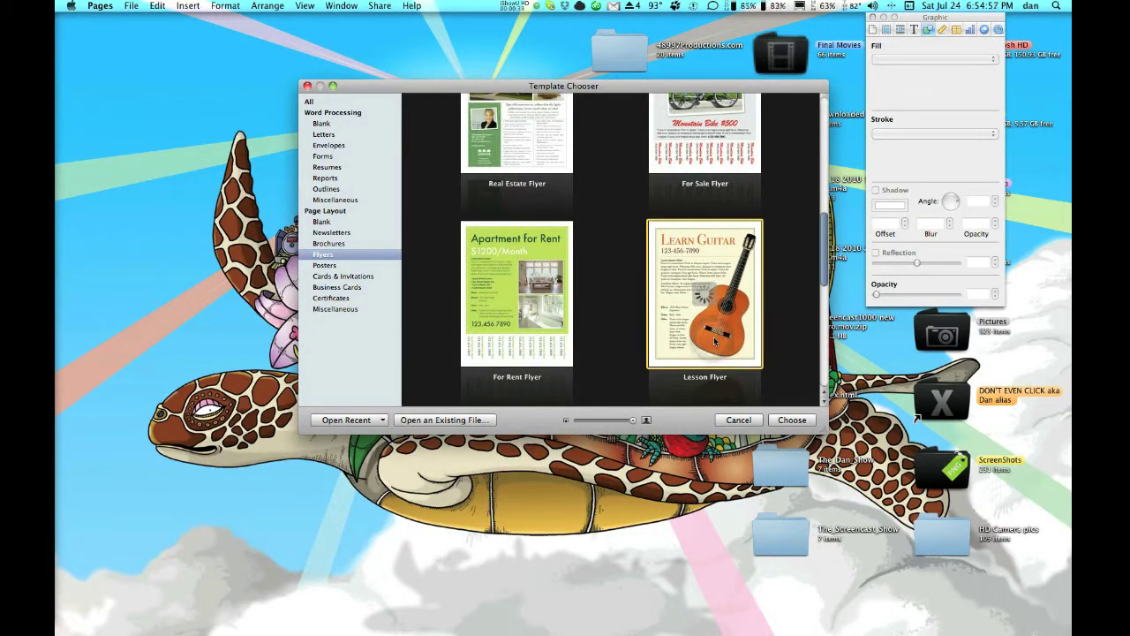
double_click(715, 342)
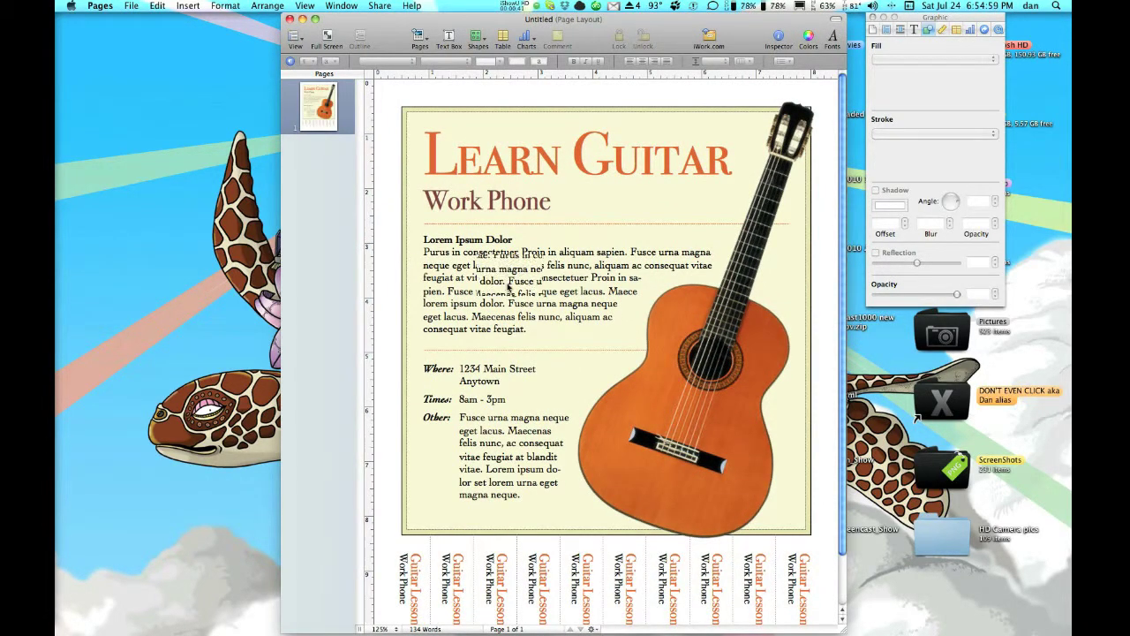
Export the Learn Guitar flyer as a PDF with Best image quality.
scroll(525, 287, "down", 2)
scroll(531, 289, "up", 2)
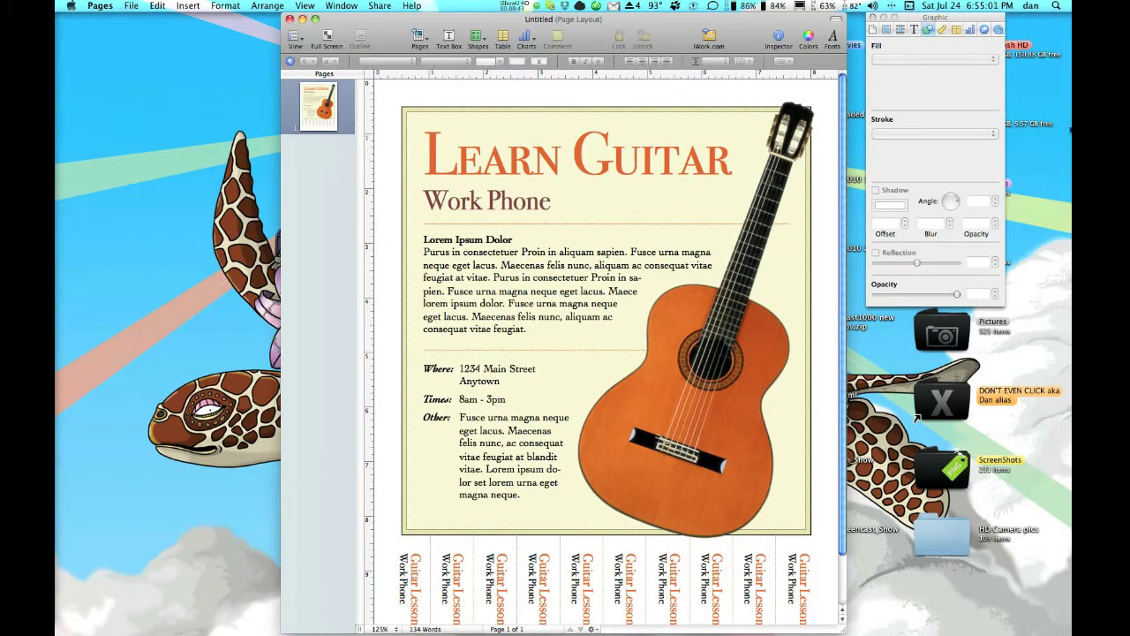
left_click(130, 6)
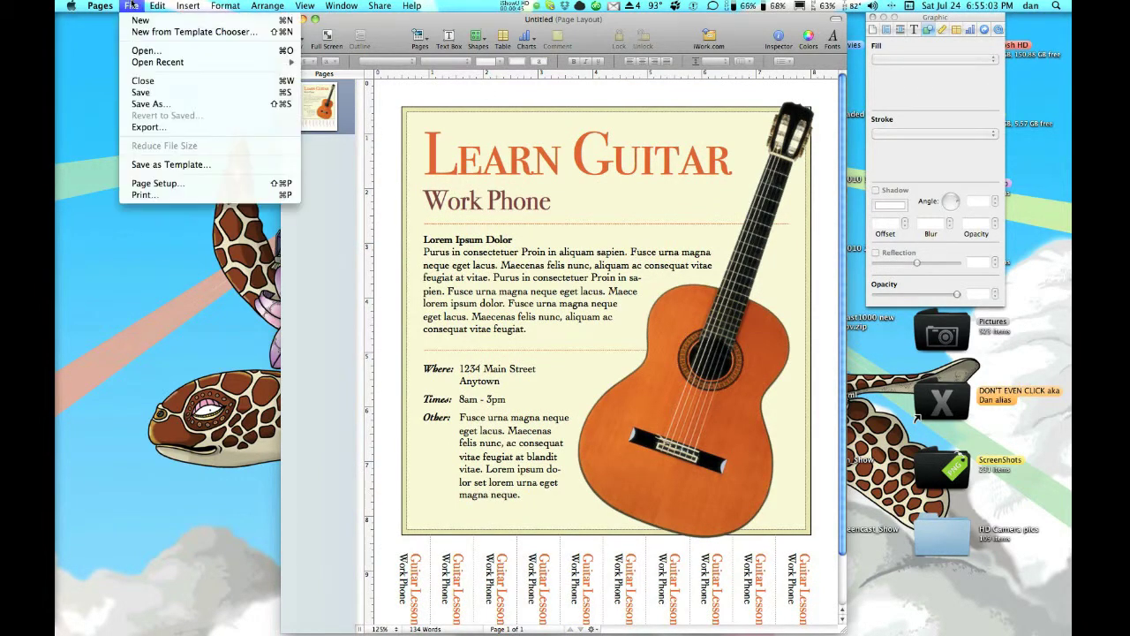
left_click(175, 129)
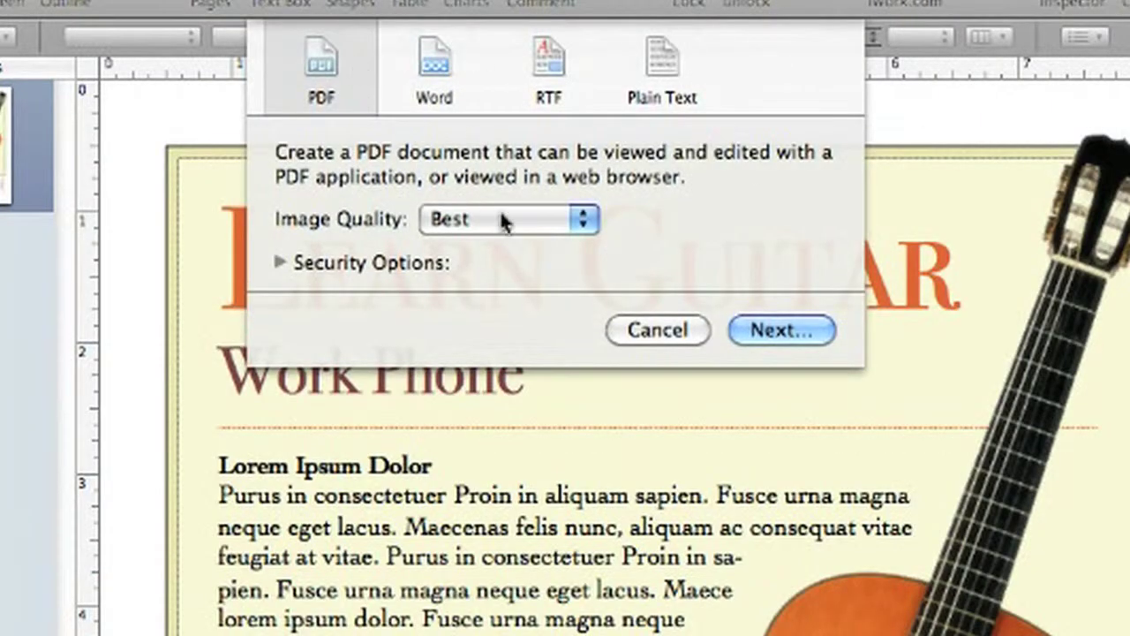
left_click(500, 220)
left_click(503, 225)
Require passwords to open the PDF and copy its content, then save the export.
left_click(342, 262)
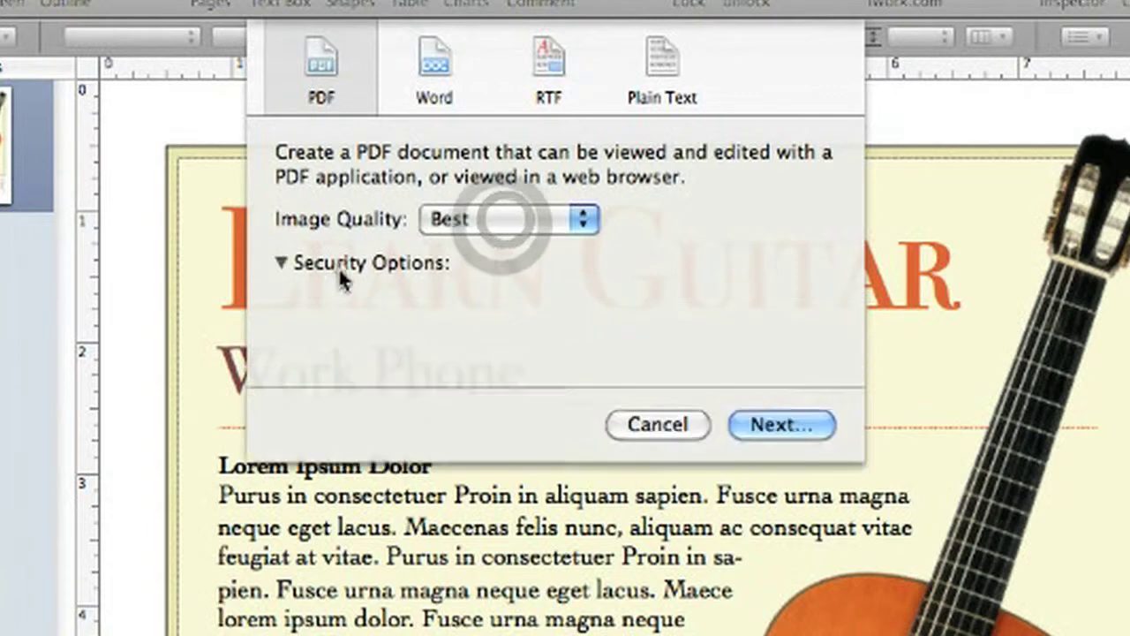
left_click(362, 340)
type("screncast")
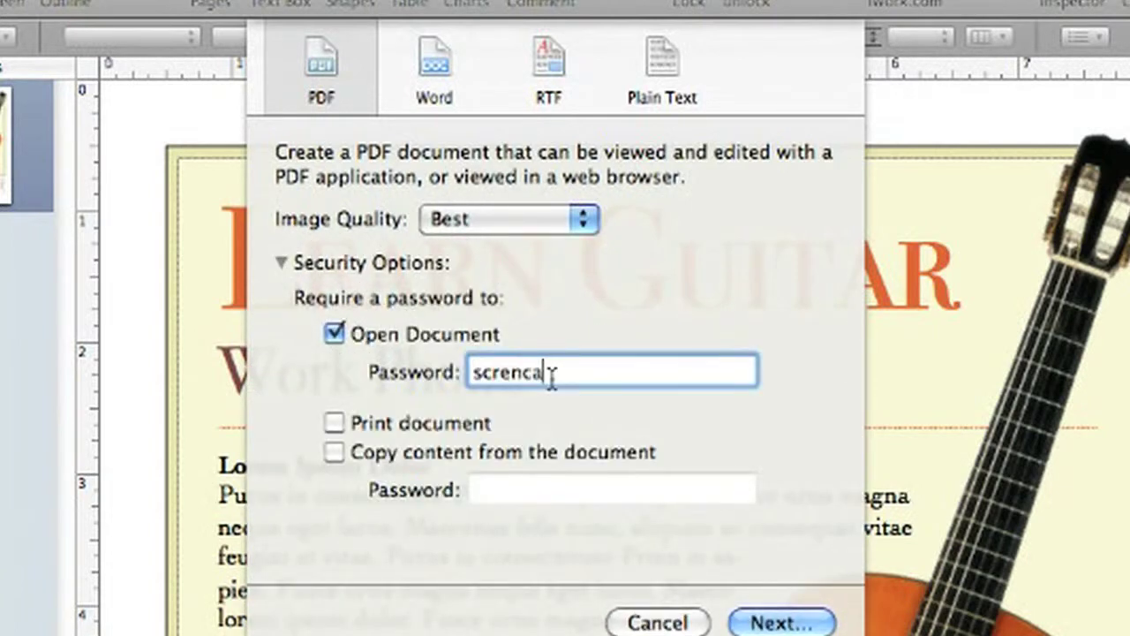
double_click(555, 375)
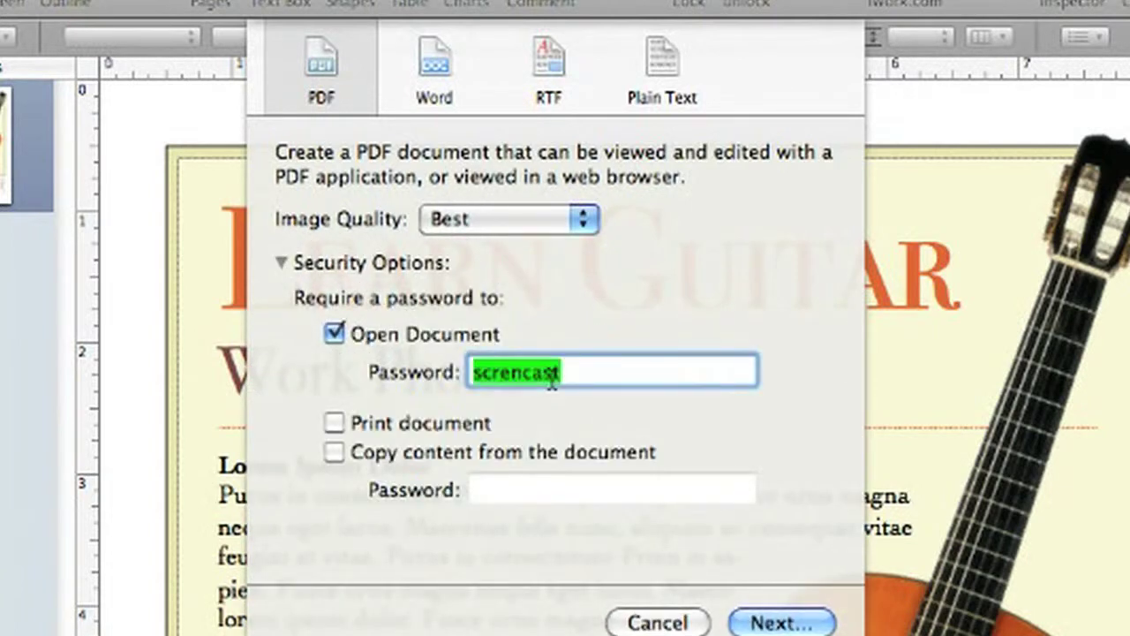
left_click(340, 454)
type("screencast")
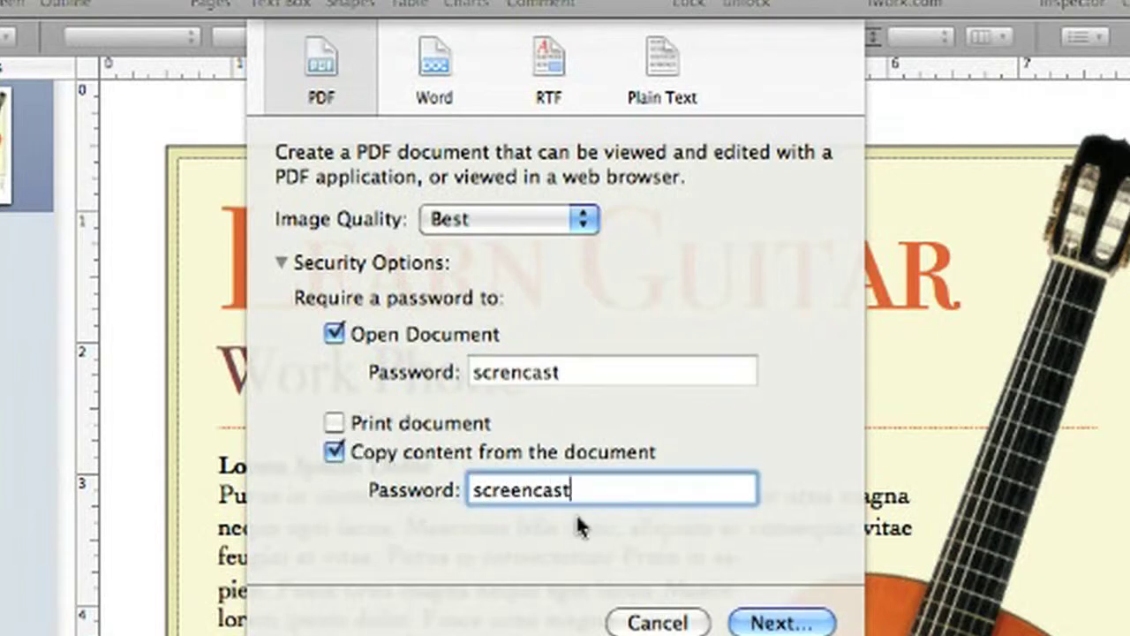
key("Return")
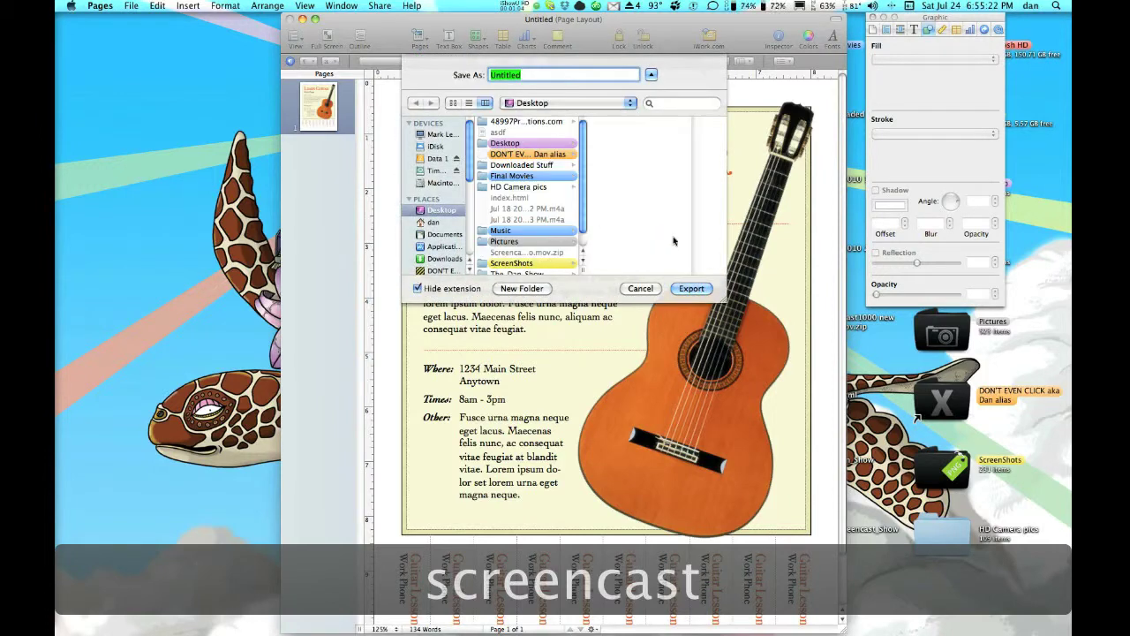
left_click(687, 289)
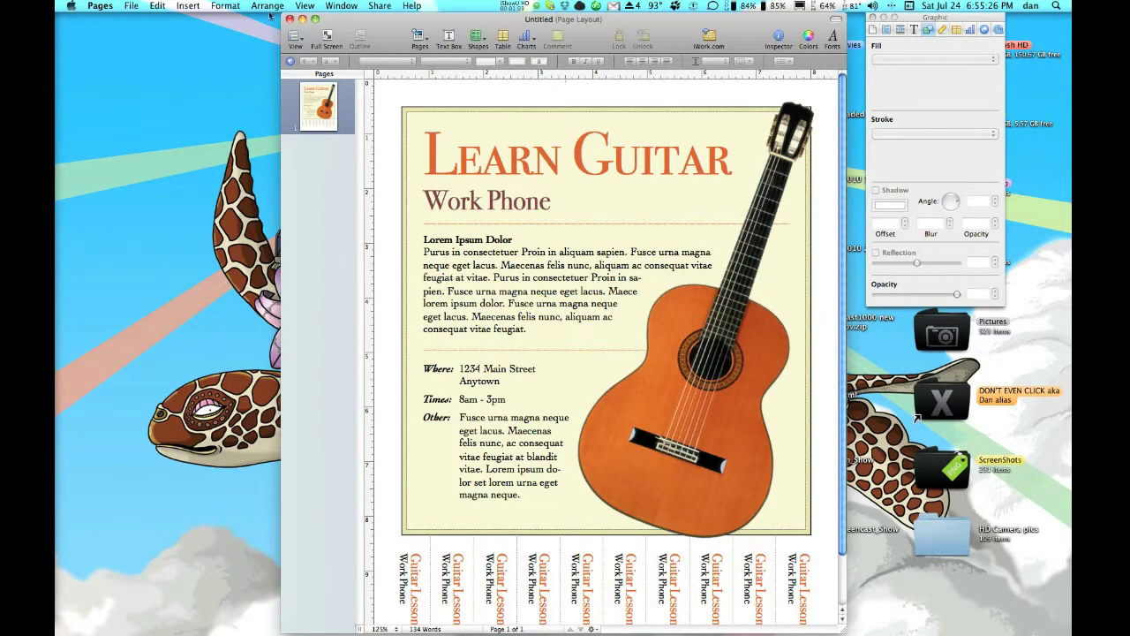
Minimize Pages, trash the old asdf PDF, and move Untitled PDF into its top desktop spot.
left_click(303, 19)
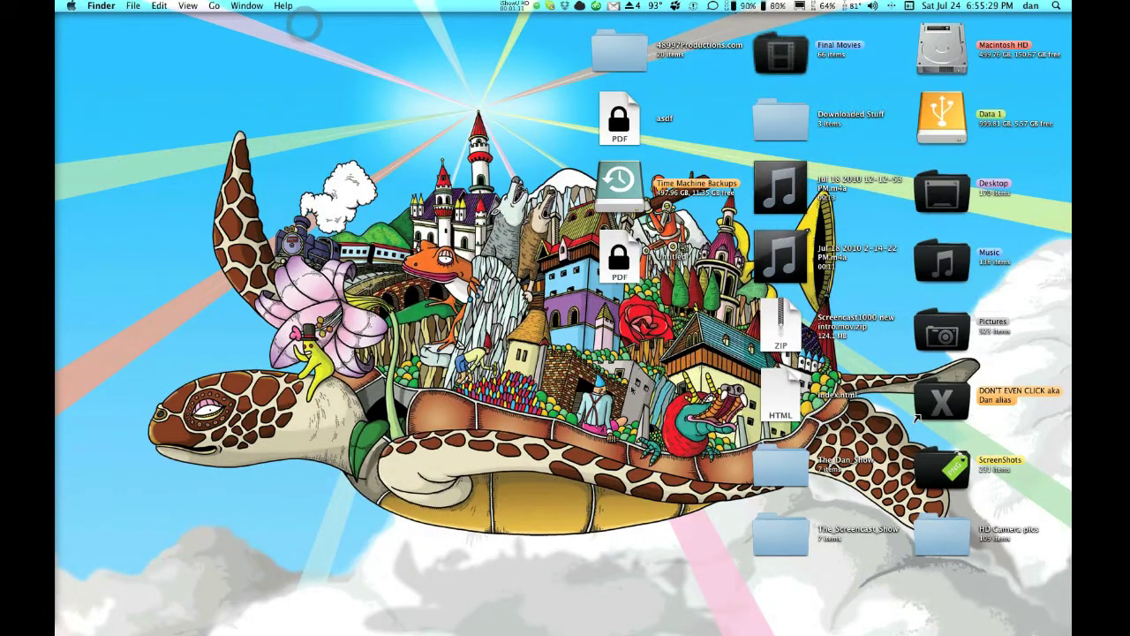
left_click(621, 265)
left_click(617, 110)
key("super+BackSpace")
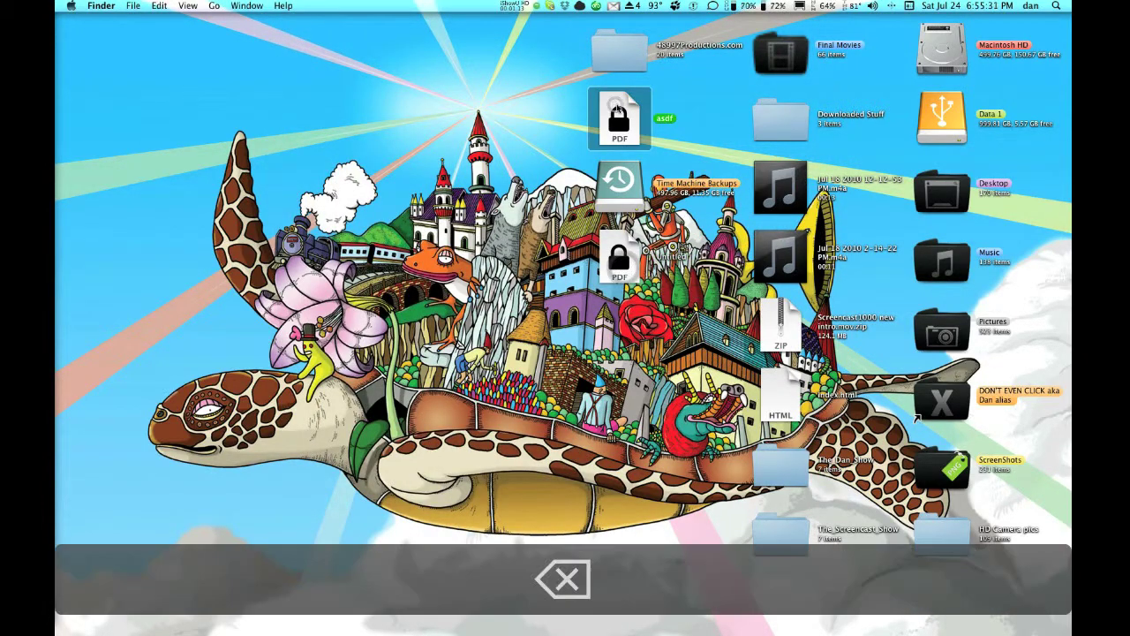
left_click_drag(620, 257, 668, 168)
left_click(627, 364)
Open and unlock the Untitled PDF in Preview, then try copying the Lorem Ipsum Dolor paragraph.
double_click(617, 124)
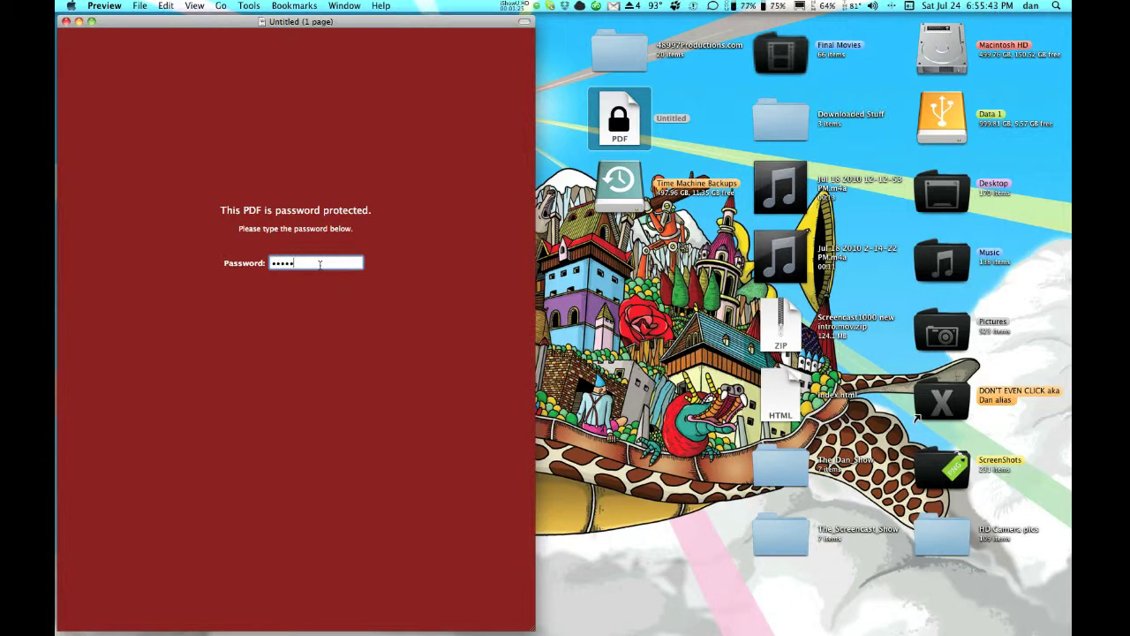
key("Return")
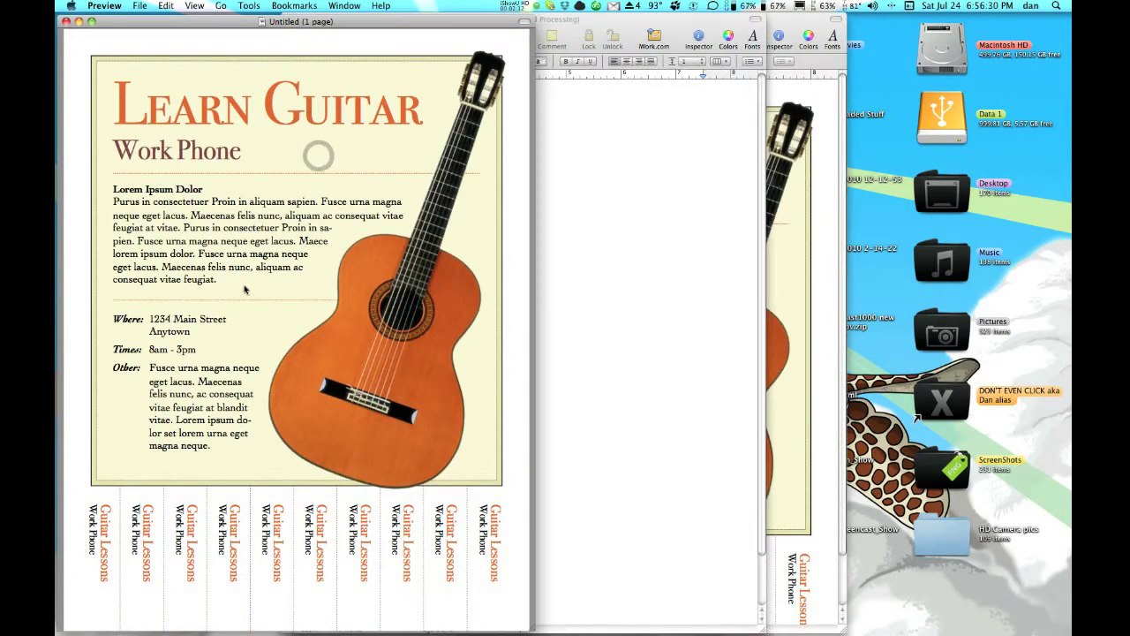
left_click_drag(245, 289, 99, 185)
key("super+c")
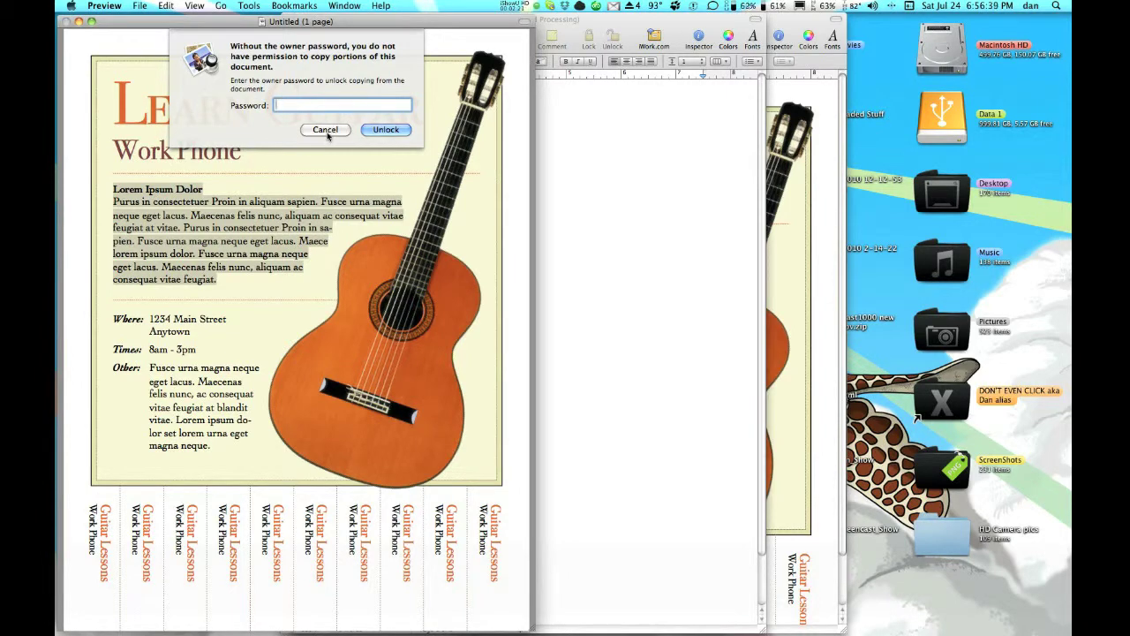
Cancel the owner password request and leave Preview for the Finder desktop.
left_click(326, 131)
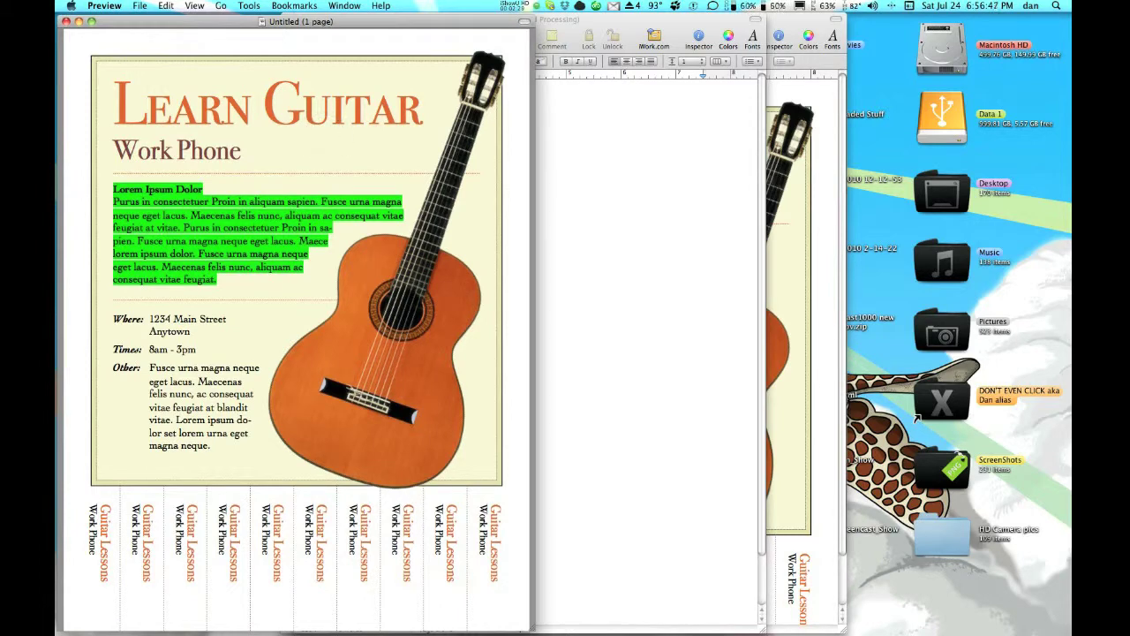
left_click(522, 6)
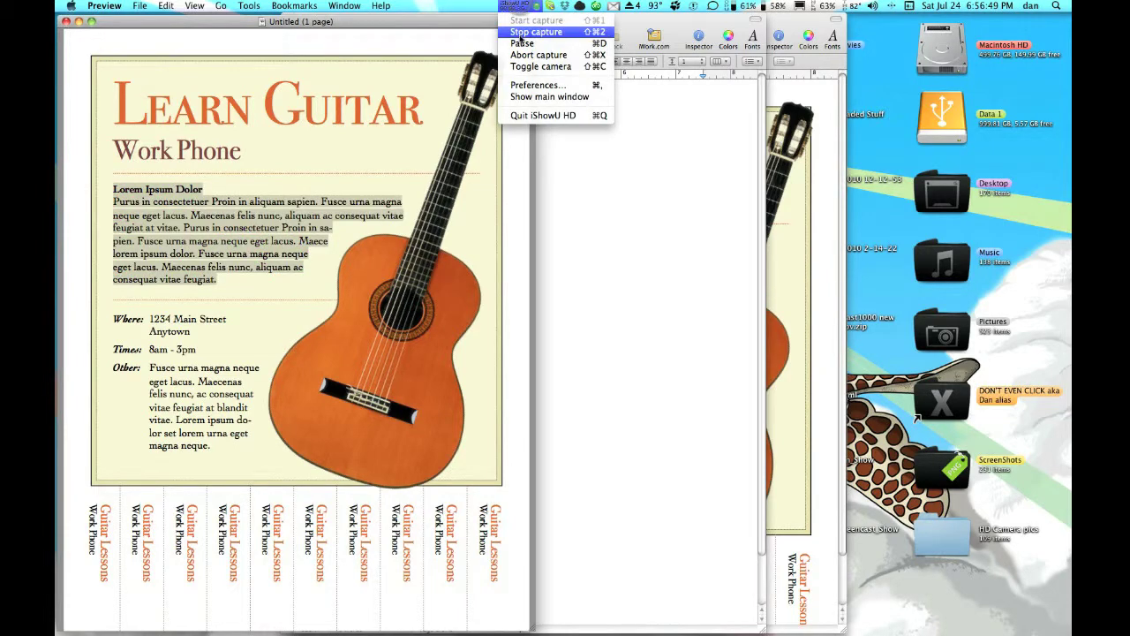
left_click(521, 33)
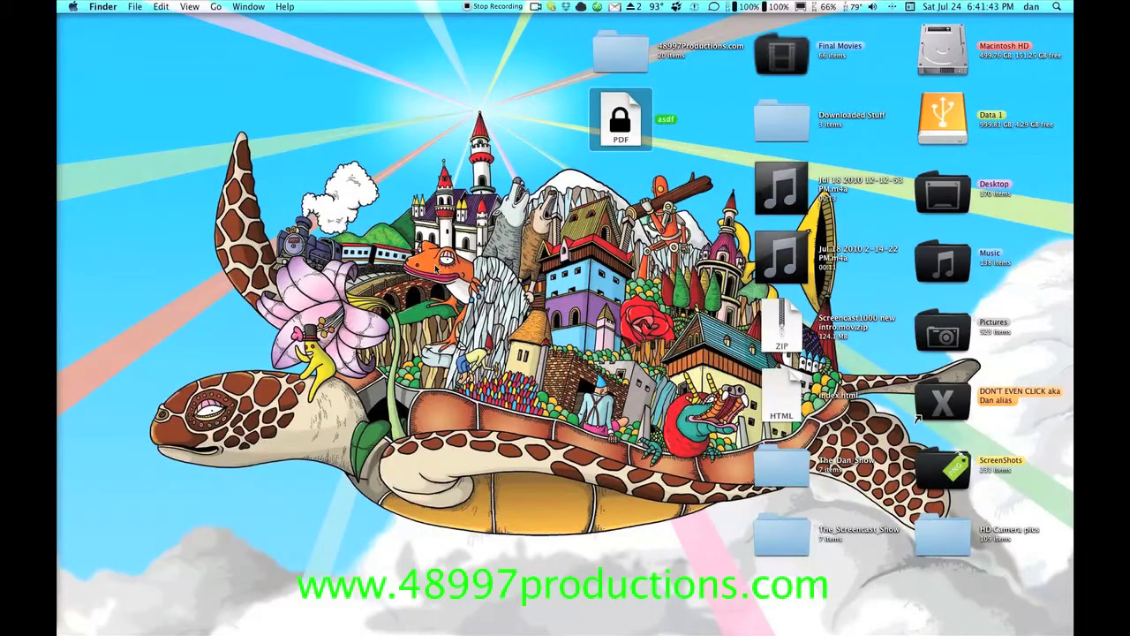
Launch Firefox and go to the Screencast1000 page on 48997productions.com.
mouse_move(74, 619)
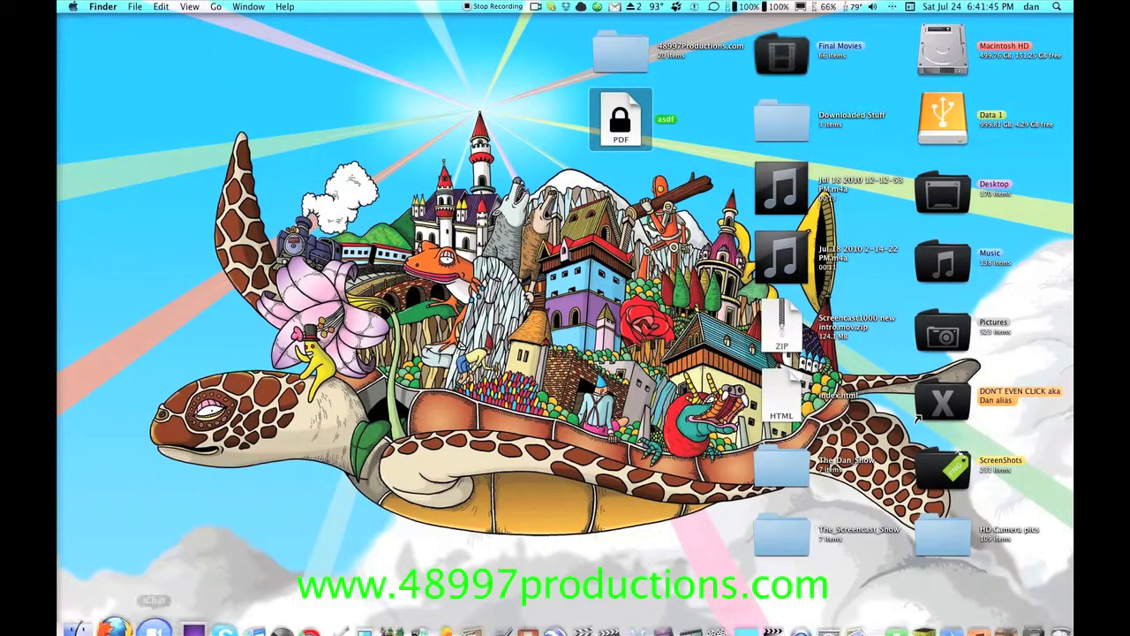
left_click(105, 608)
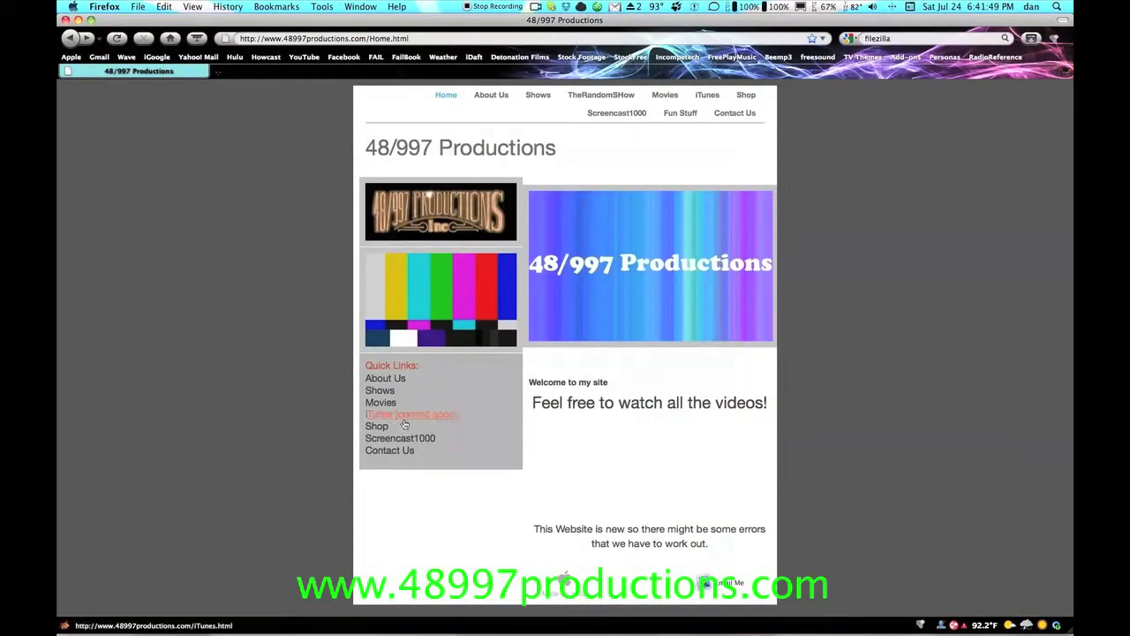
left_click(616, 114)
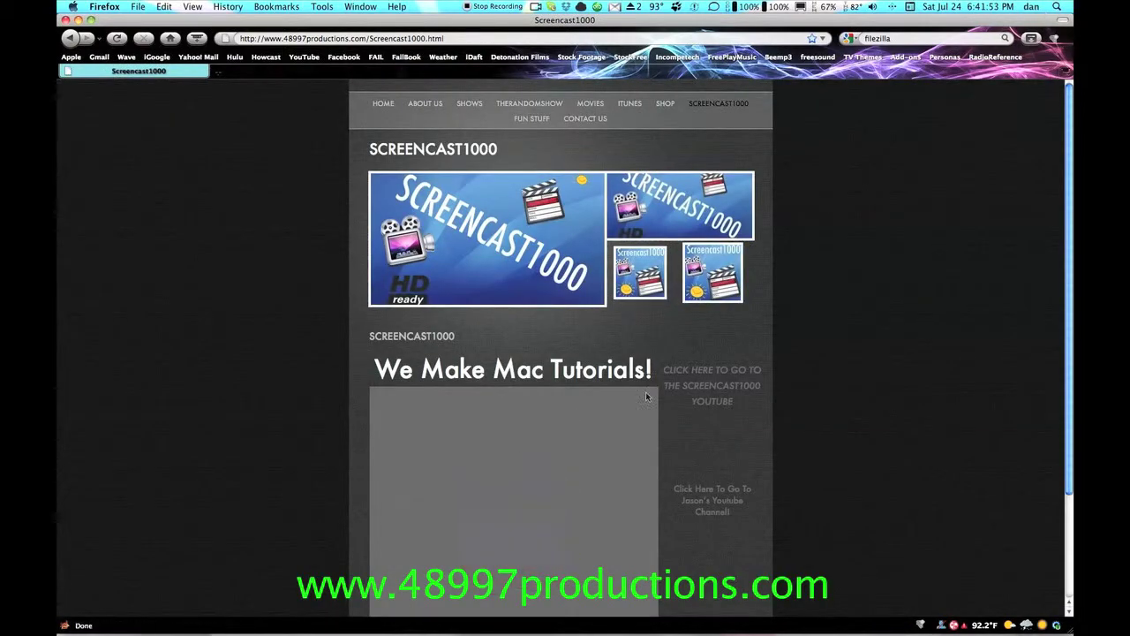
scroll(959, 449, "down", 3)
scroll(971, 397, "up", 3)
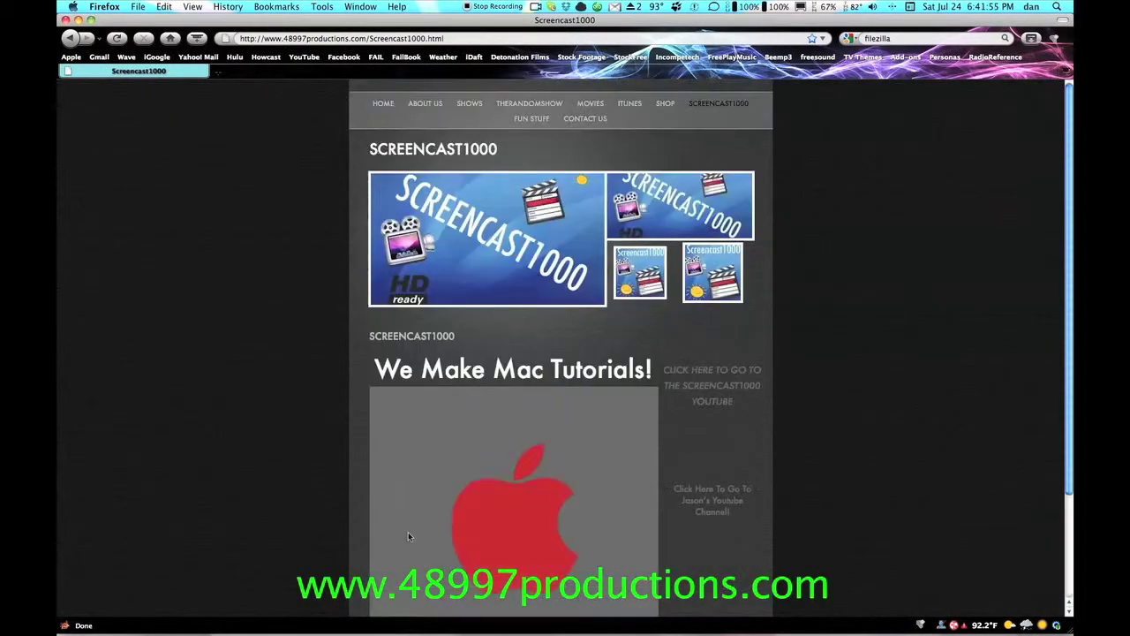